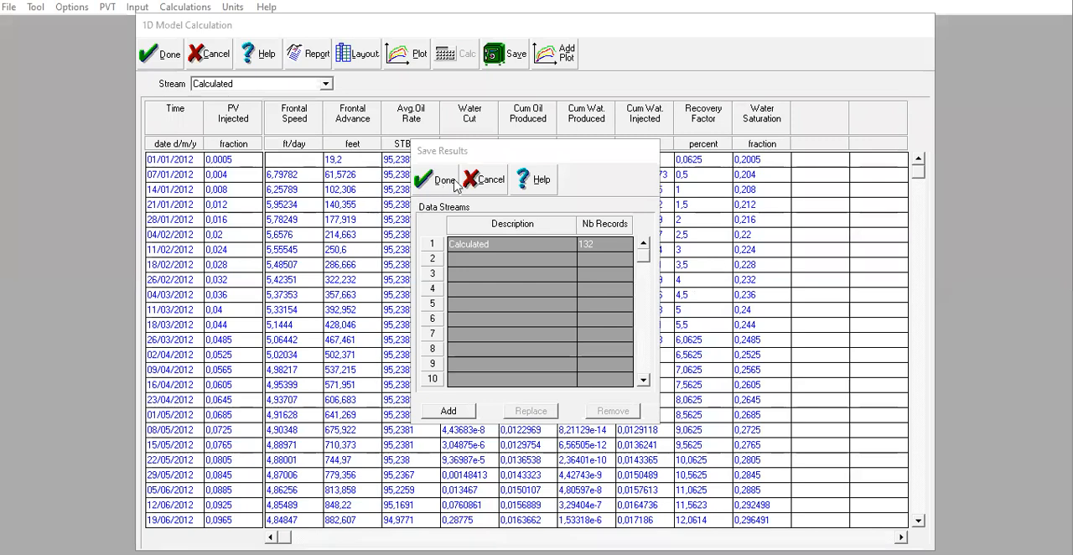
Close the calculation results and review the EOR types available in the system options, leaving Surfactant/Polymer selected.
left_click(437, 181)
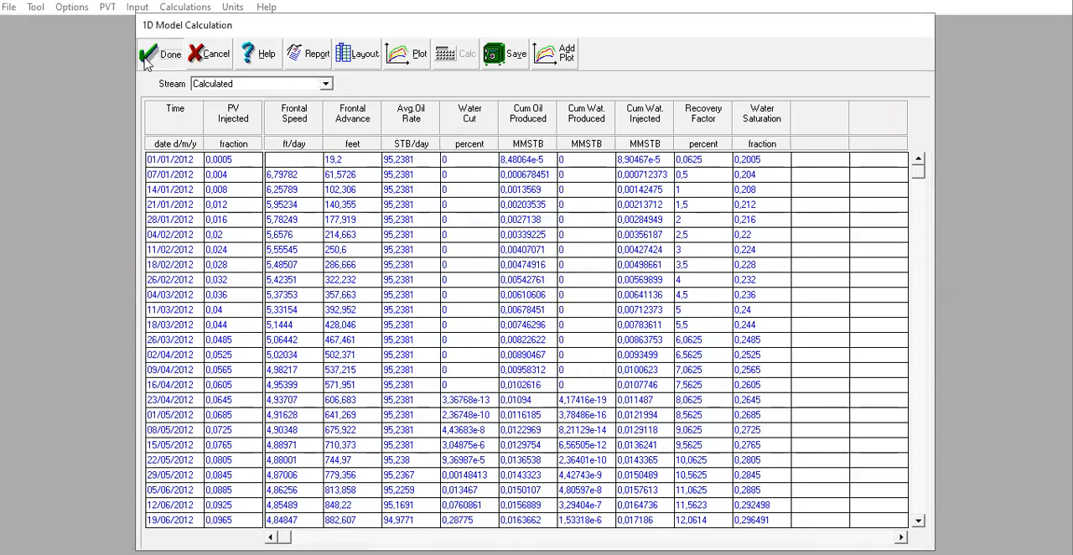
left_click(146, 62)
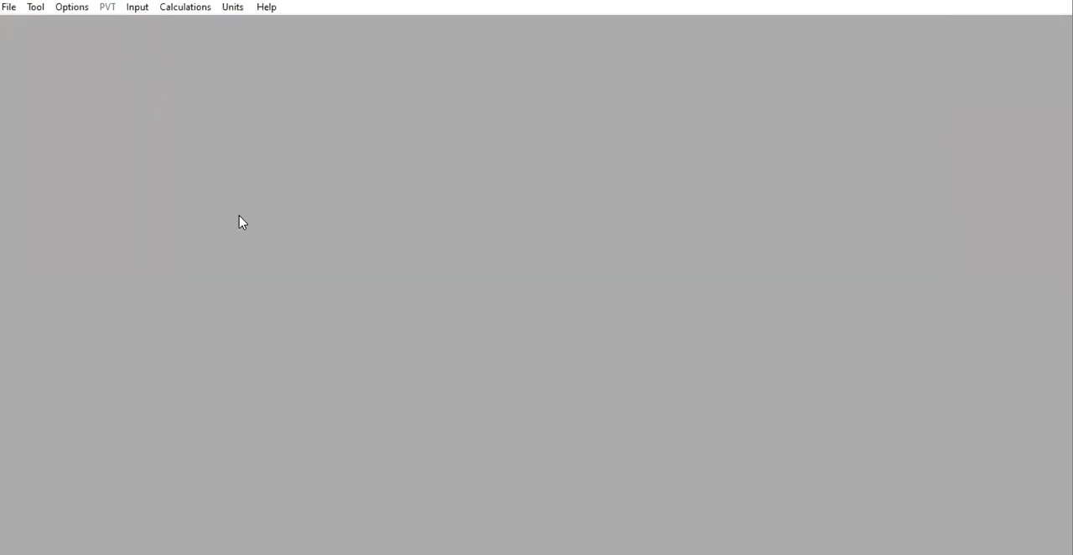
left_click(78, 10)
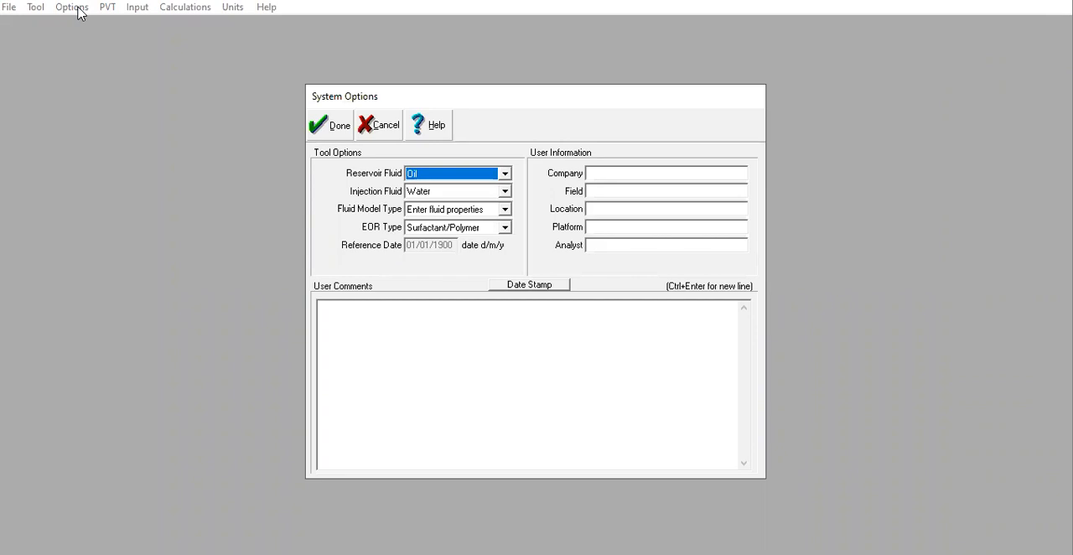
left_click(449, 234)
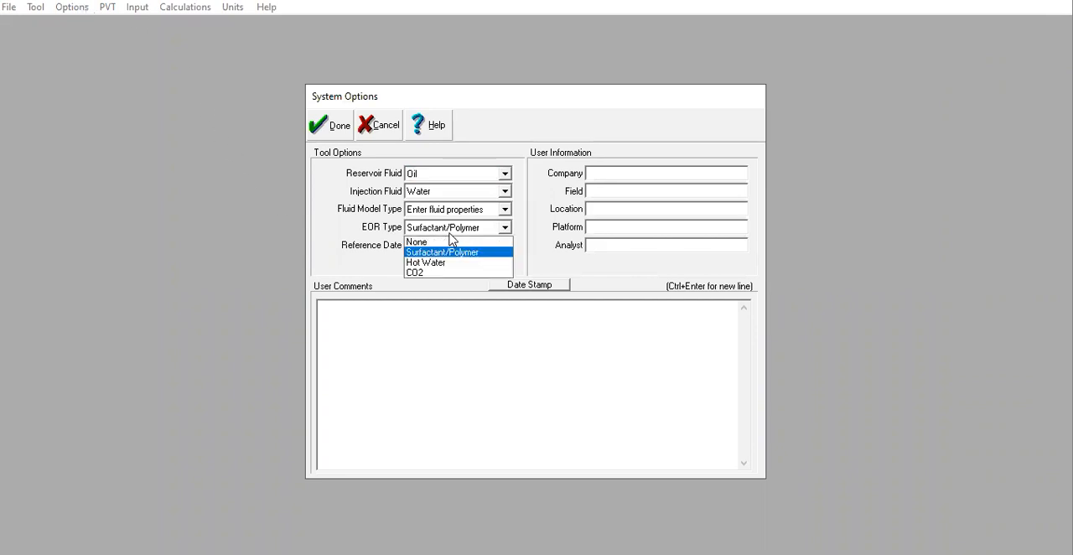
left_click(442, 252)
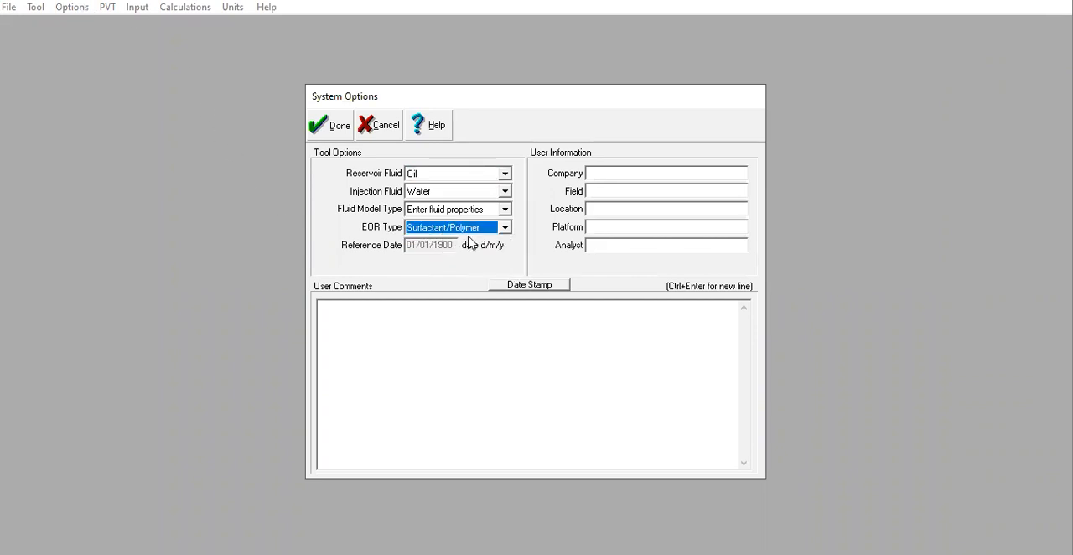
left_click(365, 128)
Open the reservoir parameters and look over the relative permeability inputs and the general parameters.
left_click(149, 12)
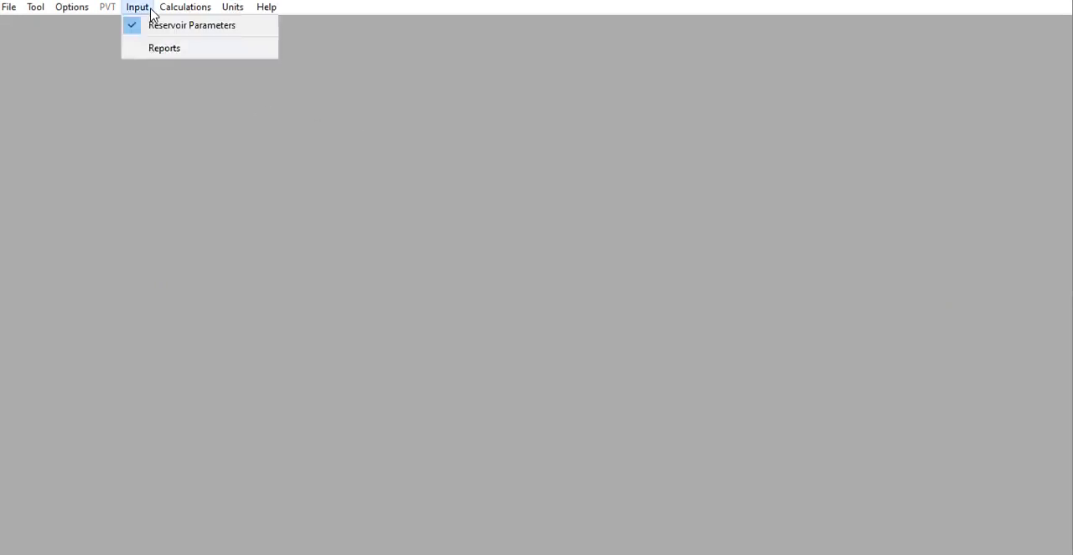
left_click(172, 25)
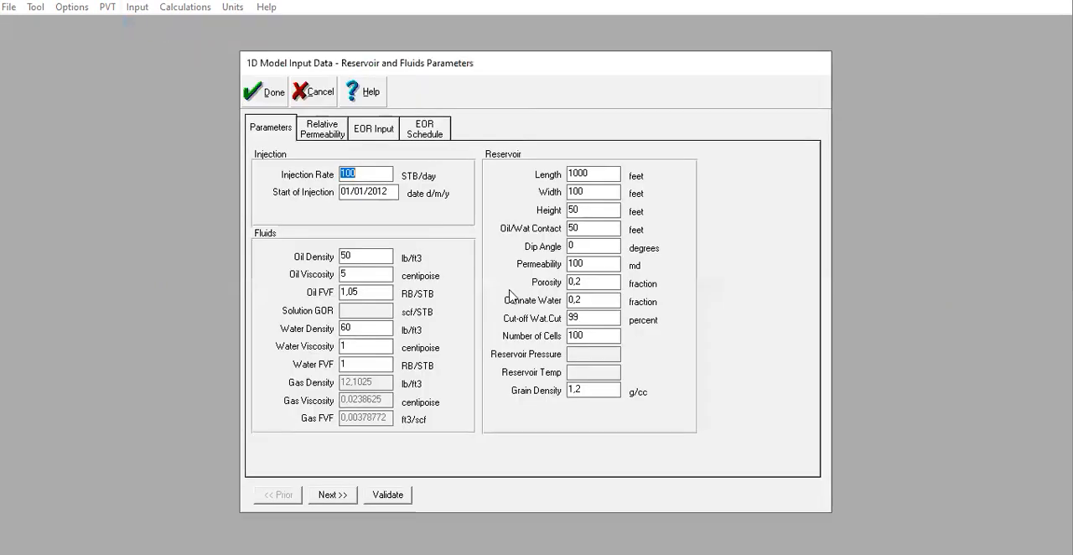
left_click(313, 136)
left_click(287, 137)
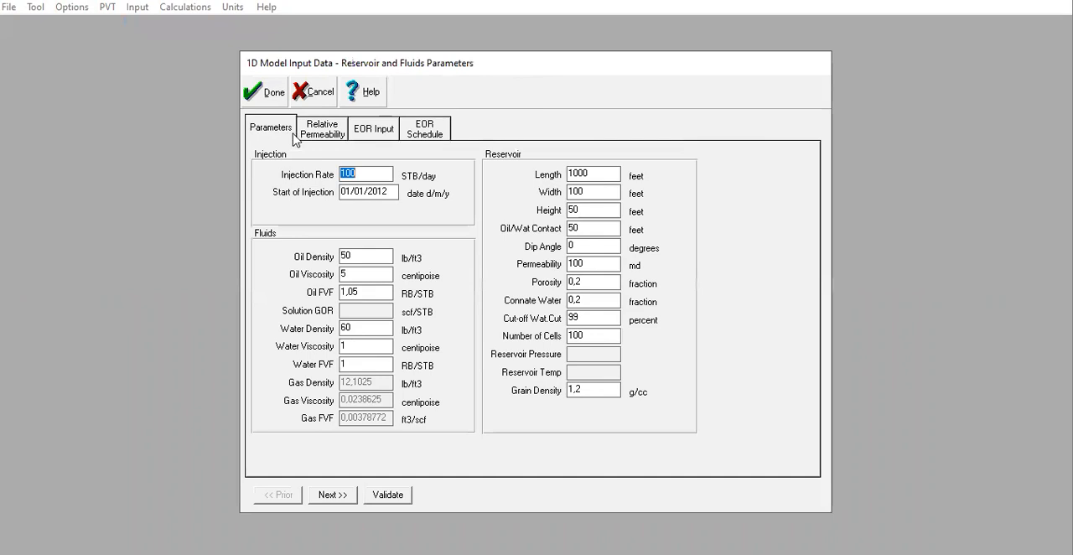
left_click(321, 139)
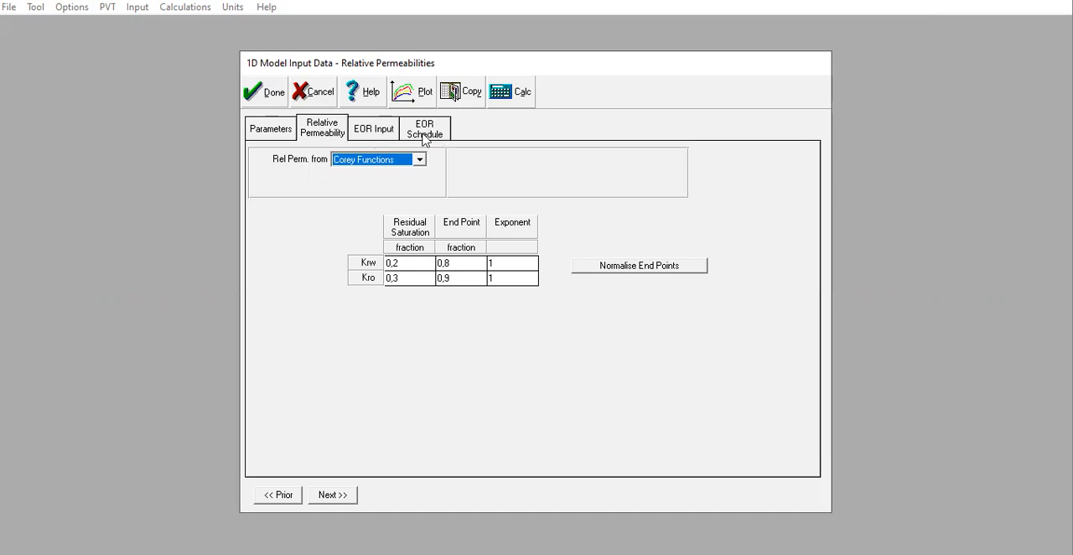
left_click(271, 130)
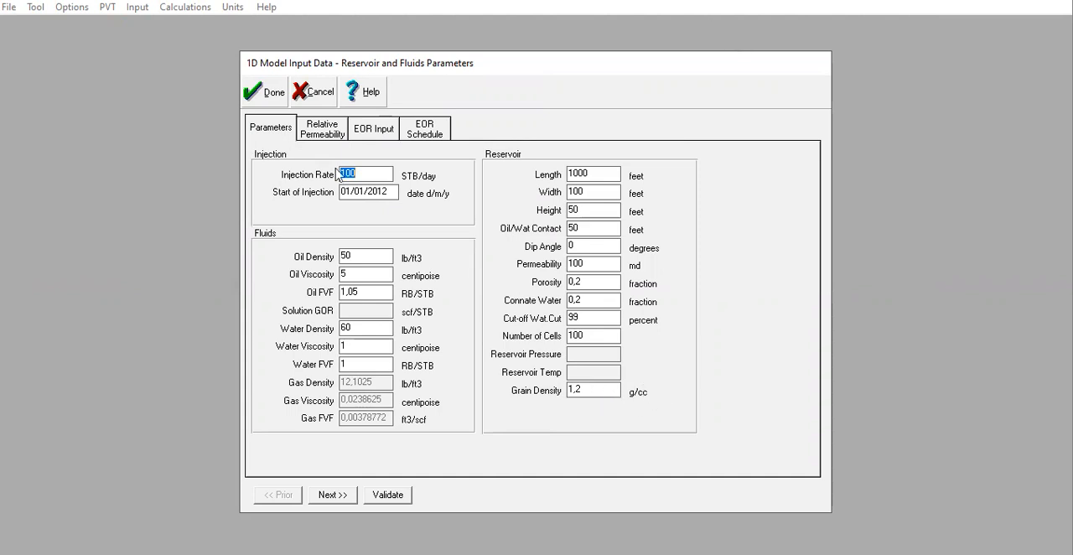
Set the injection rate to 200 STB/day, the porosity to 0,25 and the connate water to 0,3.
type("200")
left_click(584, 280)
type("5")
left_click(599, 303)
key("shift+Left")
type("4")
key("BackSpace")
type("3")
left_click(590, 323)
Set the Corey function end points to 0,5 for Krw and 1 for Kro, with both exponents at 2.
left_click(323, 127)
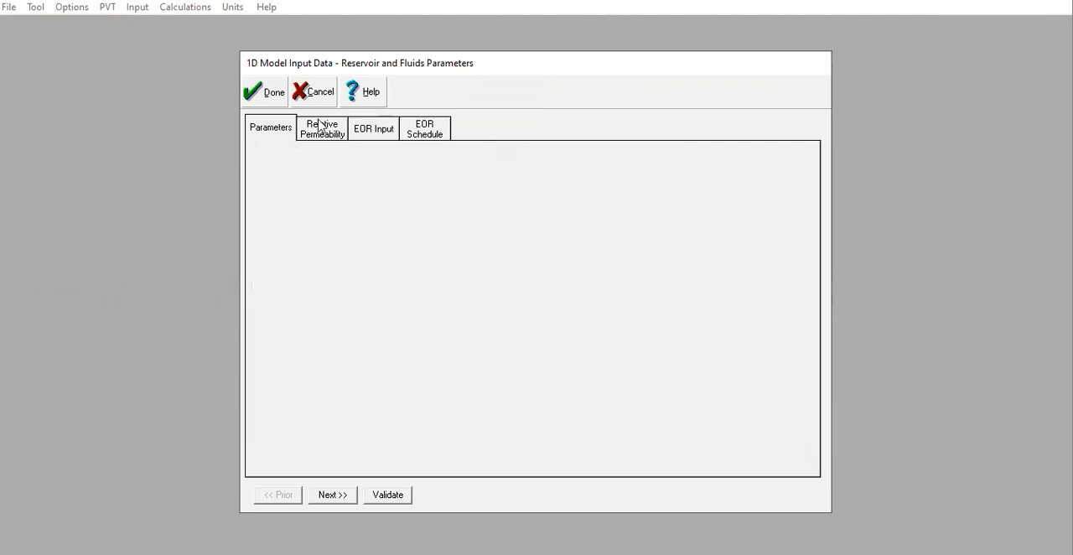
left_click(453, 264)
type("1")
left_click(452, 281)
type("1")
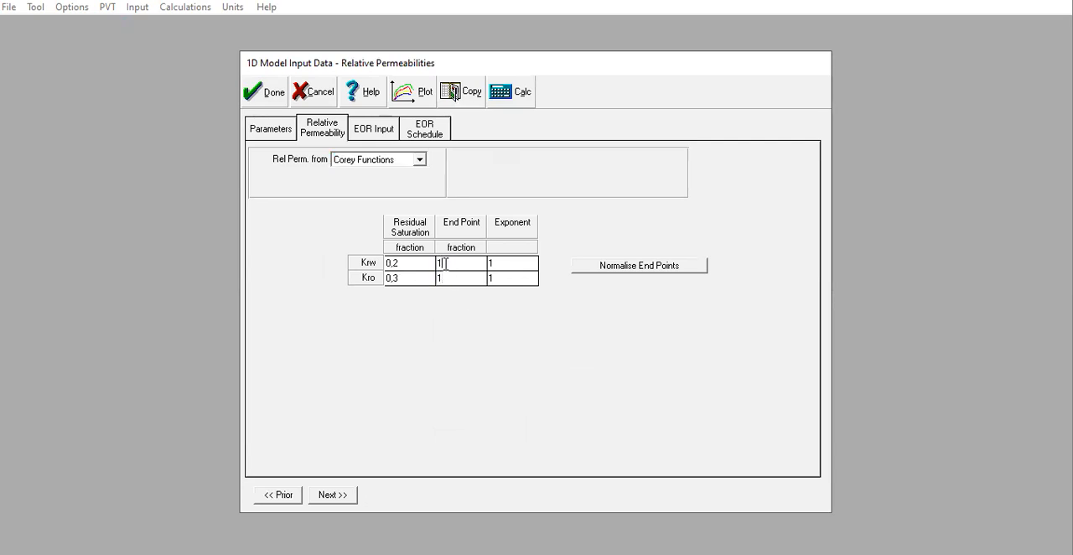
key("Tab")
type("2")
key("Tab")
left_click(493, 281)
type("2")
Plot the relative permeabilities, replacing the default curves with Krw vs Sw and Kro vs Sw, and close the plot.
left_click(411, 110)
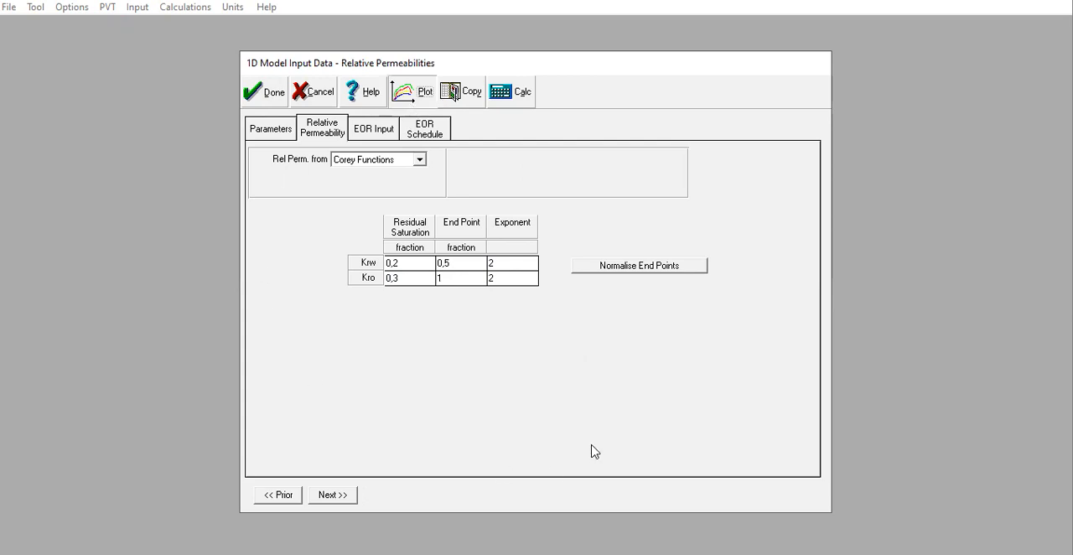
left_click(305, 56)
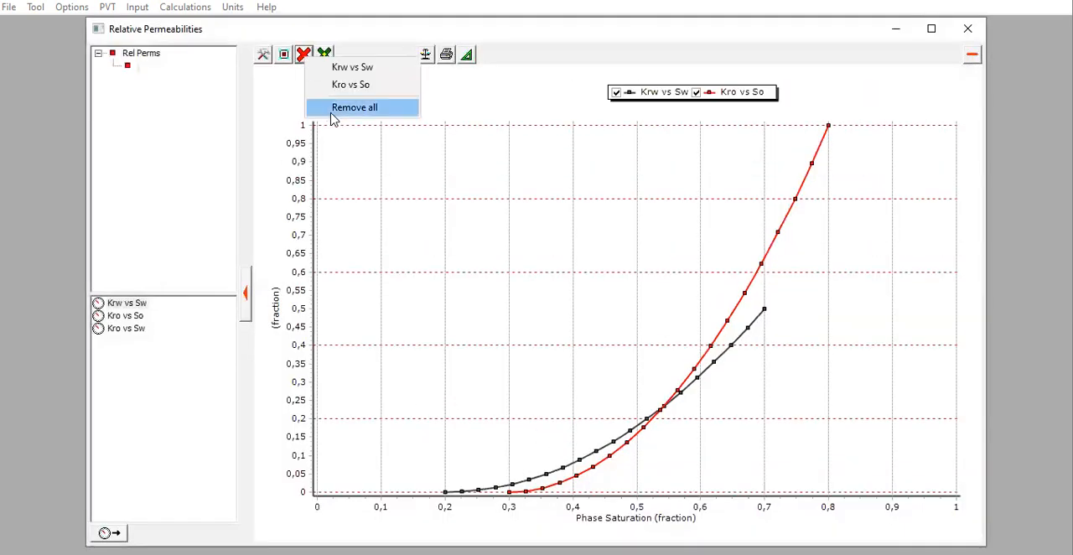
left_click(330, 108)
double_click(136, 305)
double_click(144, 329)
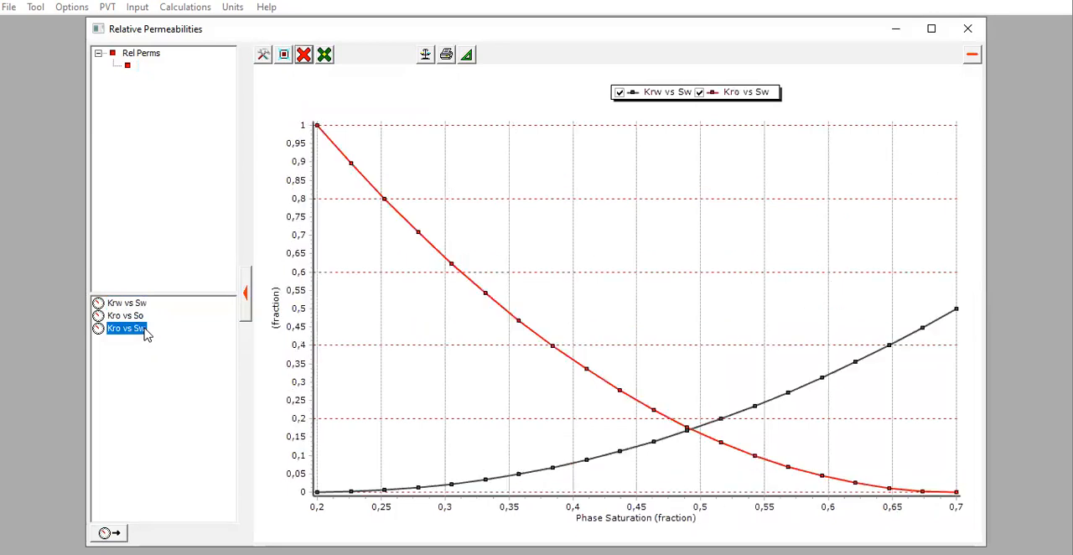
left_click(968, 31)
Review the polymer and surfactant tables of the EOR input and EOR schedule, and accept the model input data.
left_click(391, 134)
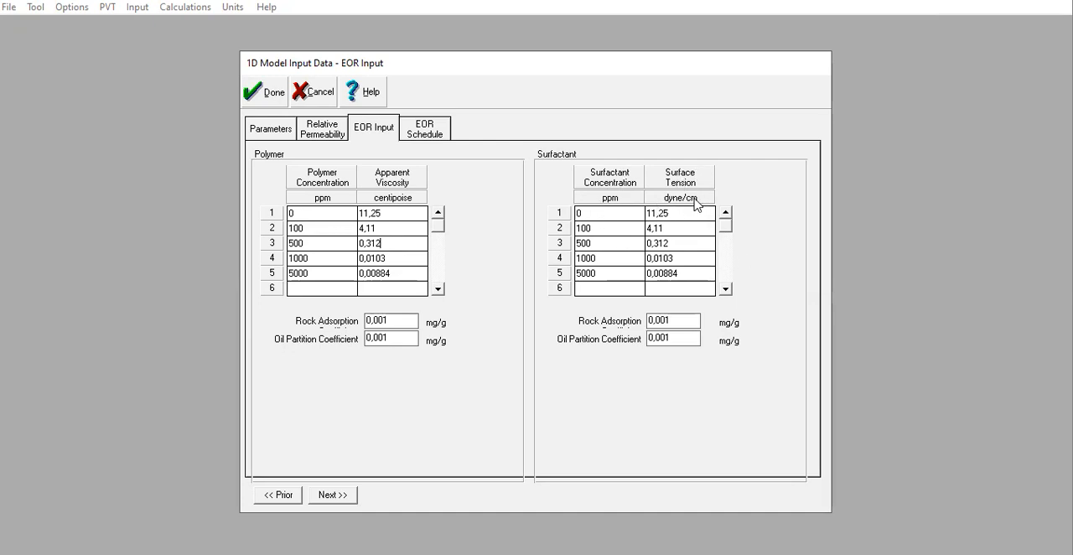
left_click(608, 228)
left_click(425, 135)
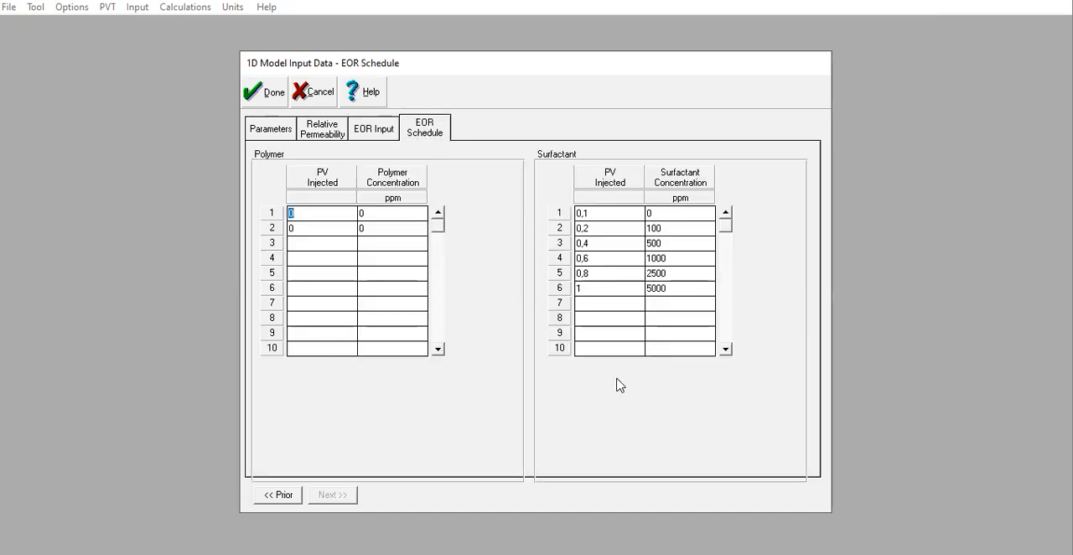
left_click(344, 243)
left_click(382, 133)
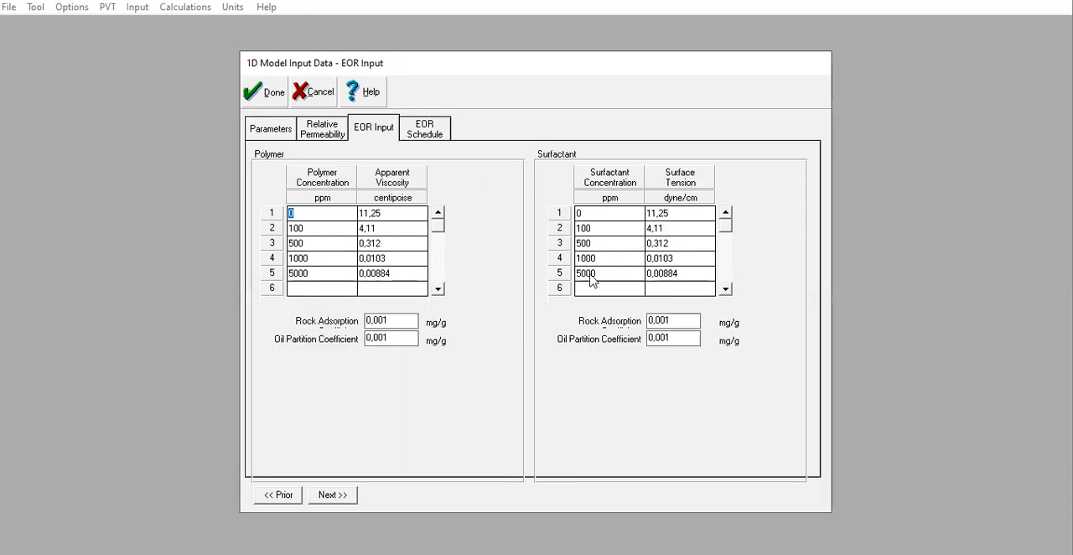
left_click(432, 137)
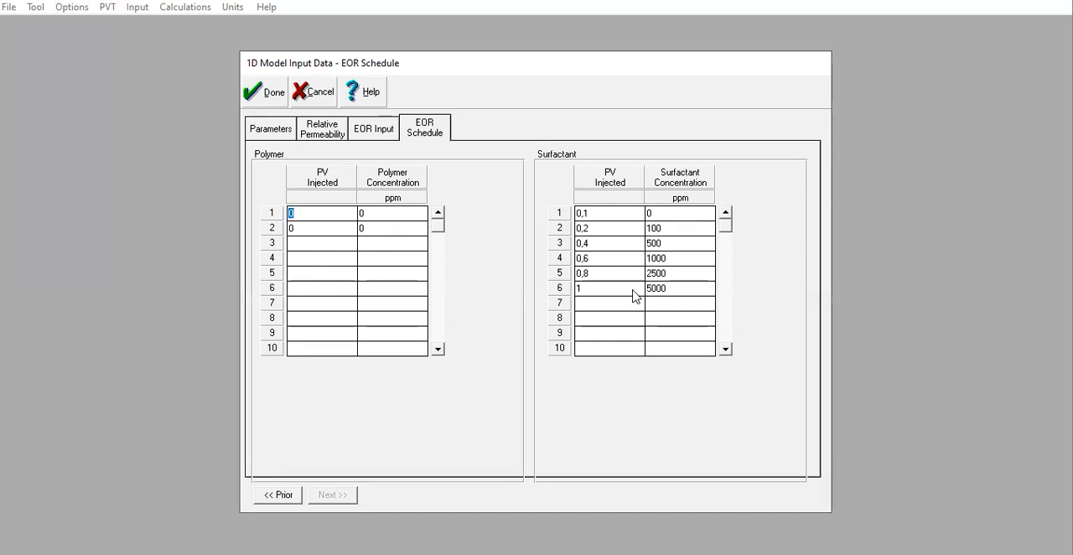
left_click(263, 100)
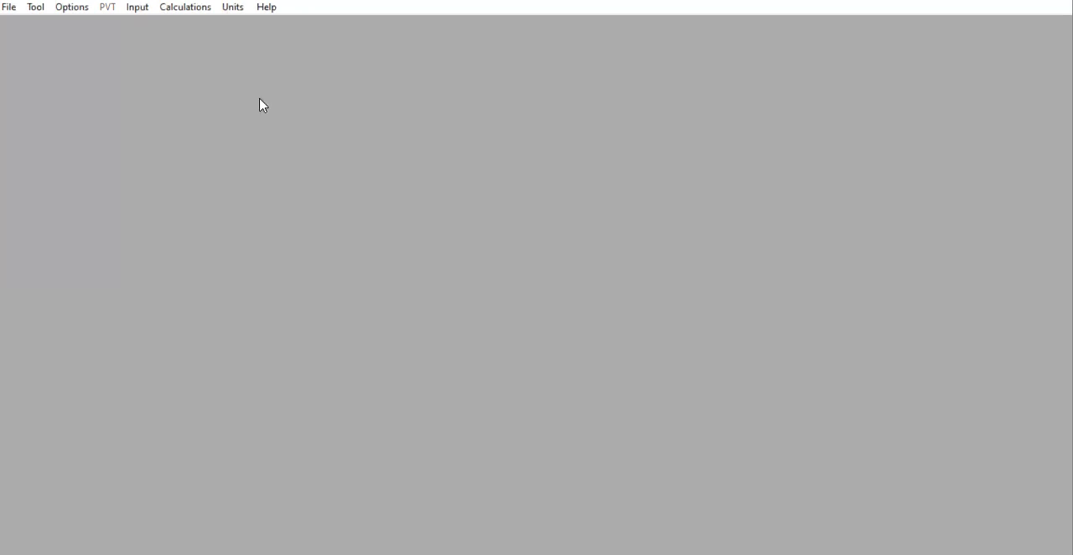
Reopen the reservoir parameters to recheck the entered injection and reservoir values, and close them.
left_click(136, 7)
left_click(202, 26)
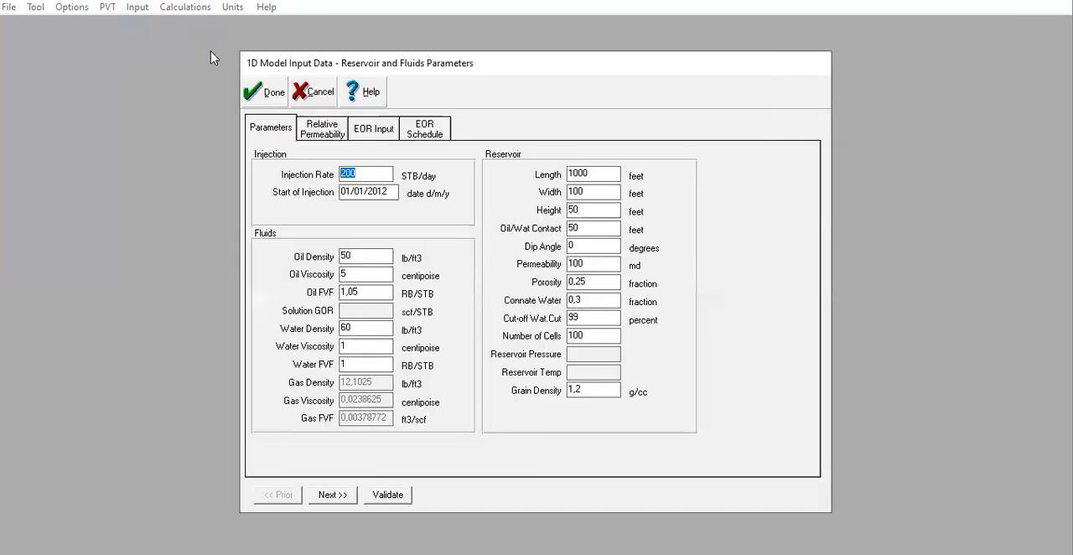
left_click(252, 97)
left_click(137, 8)
left_click(148, 27)
left_click(263, 94)
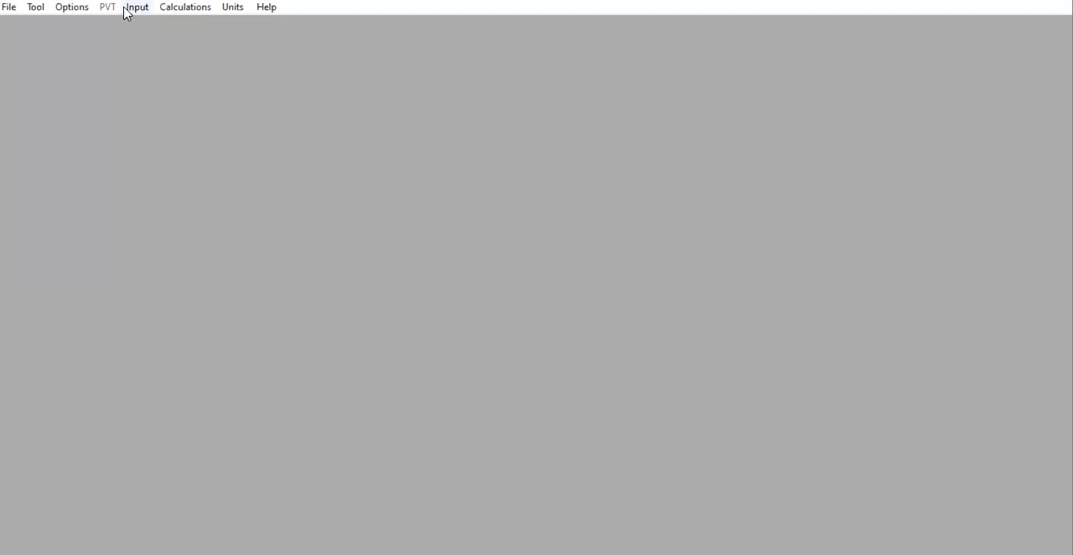
Run the 1D model simulation, calculate the water saturation profiles along the length, and finish the run.
left_click(183, 8)
left_click(191, 26)
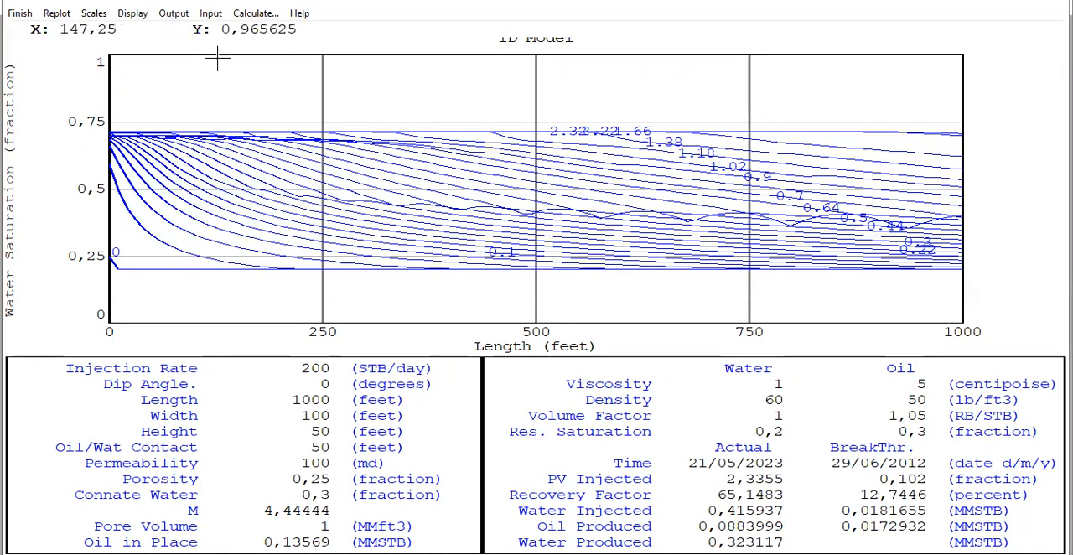
left_click(254, 14)
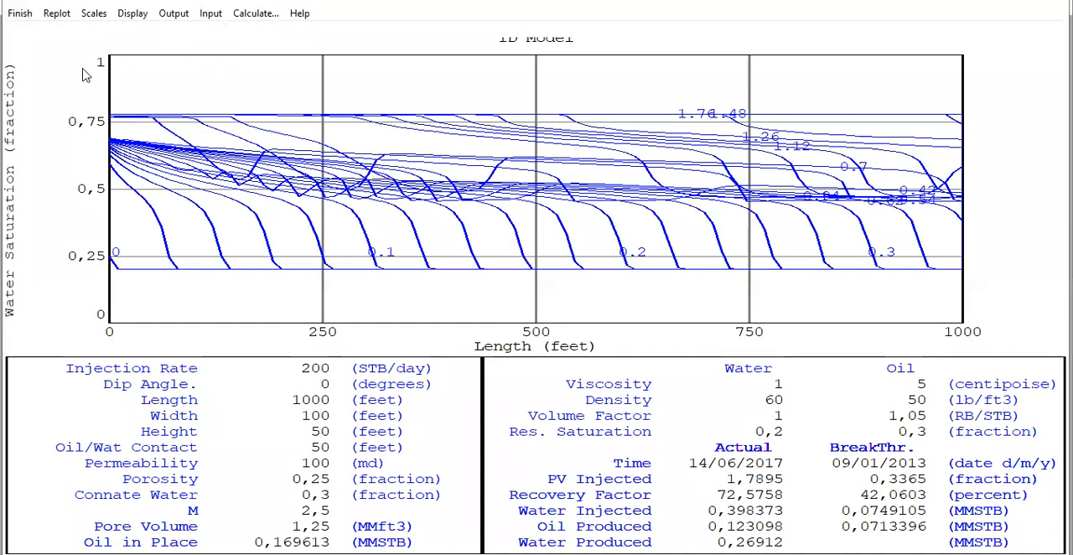
left_click(21, 12)
Set the start of injection to 01/01/2023 in the reservoir parameters and accept the data.
left_click(139, 9)
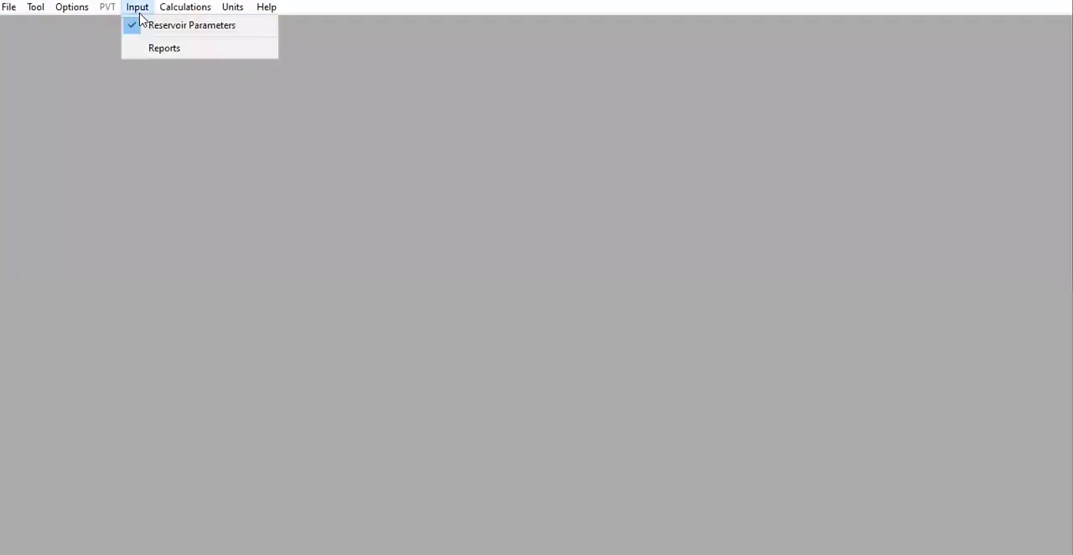
left_click(151, 26)
left_click(387, 193)
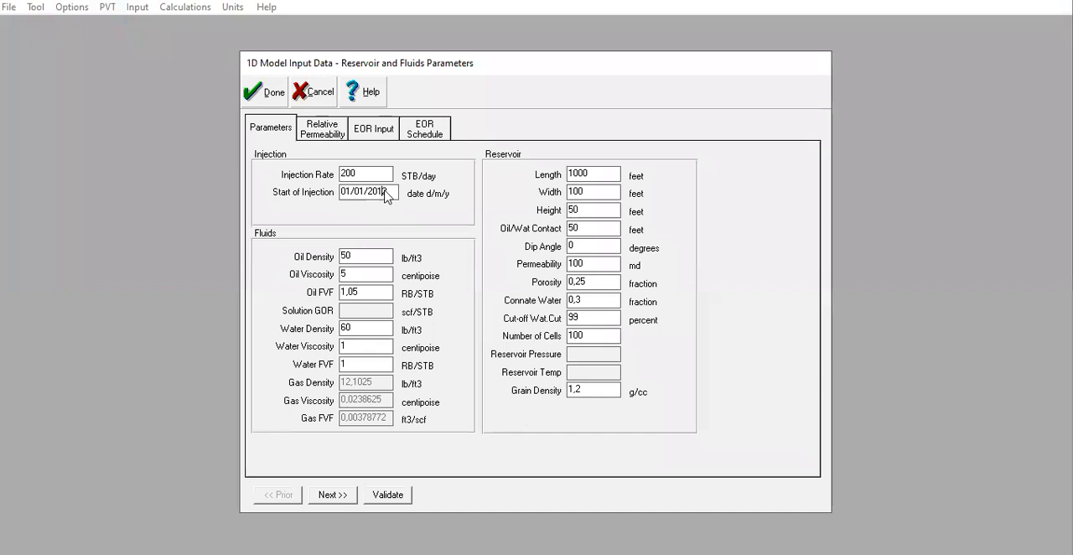
key("BackSpace")
type("3")
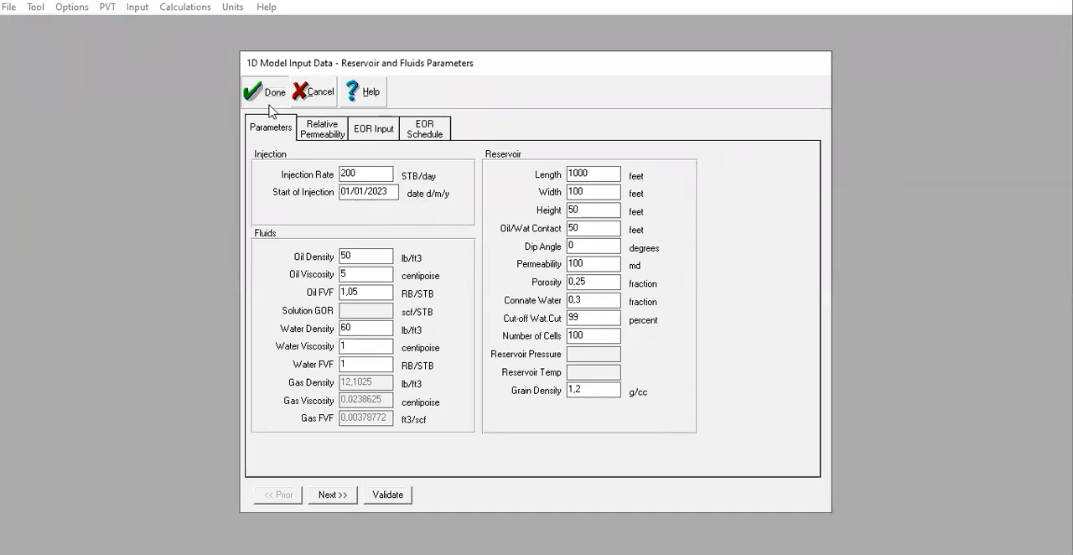
left_click(270, 101)
Rerun the simulation with the changed injection start date, calculate the saturation profiles, and finish the run.
left_click(138, 8)
left_click(172, 8)
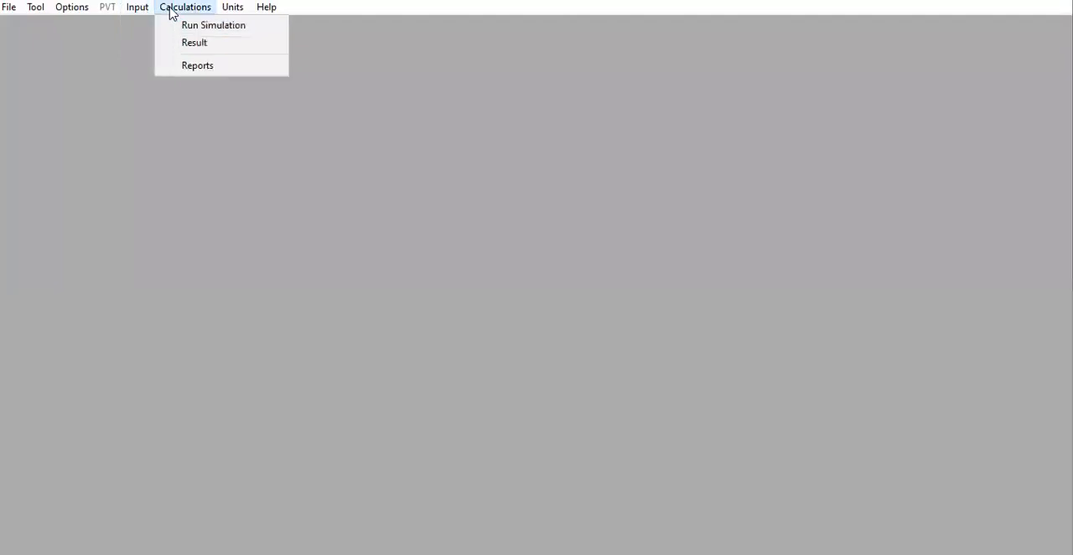
left_click(193, 26)
left_click(257, 15)
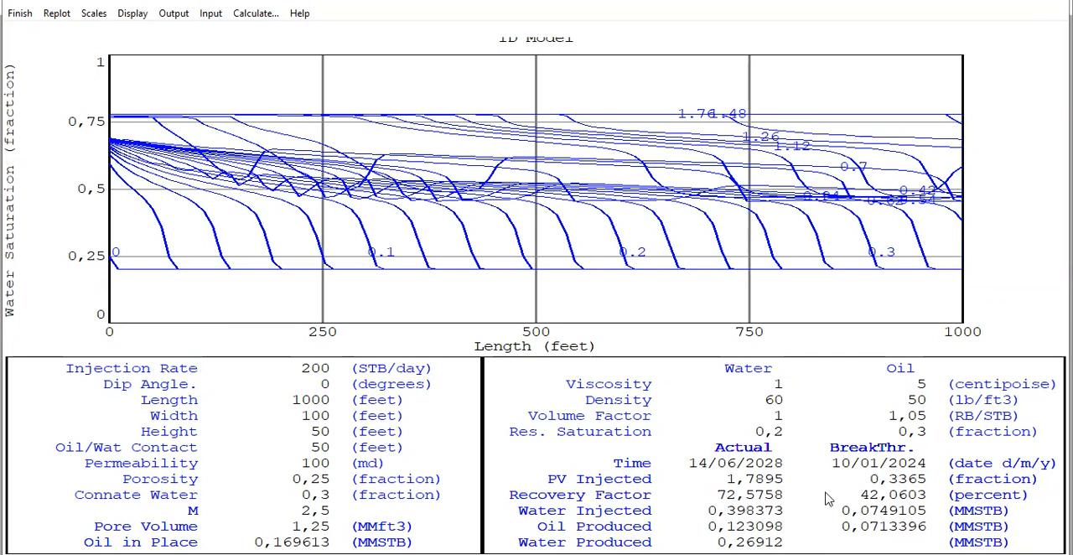
left_click(20, 13)
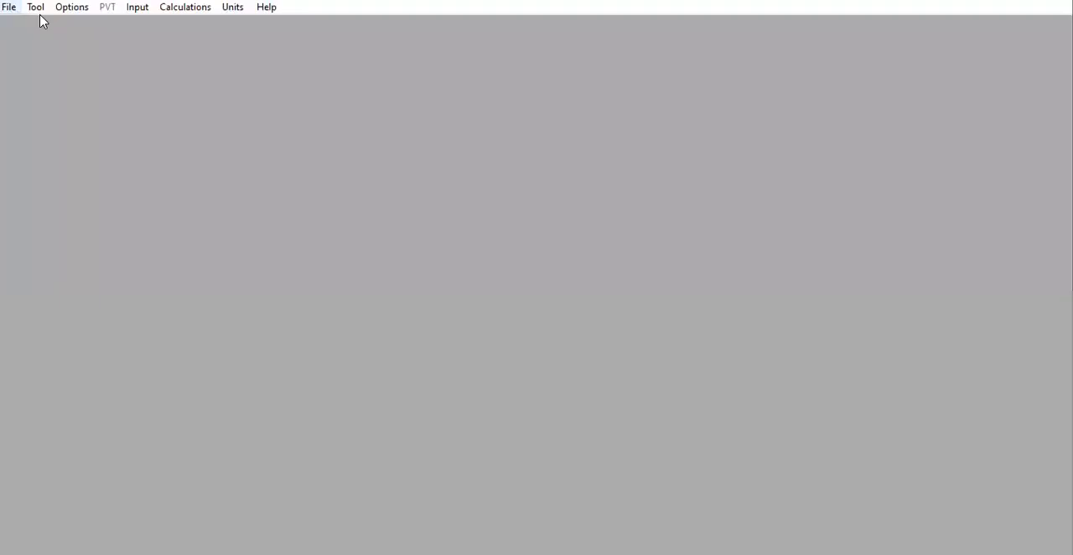
Open the calculation results and examine the table through its last dates and the available streams.
left_click(185, 7)
left_click(193, 41)
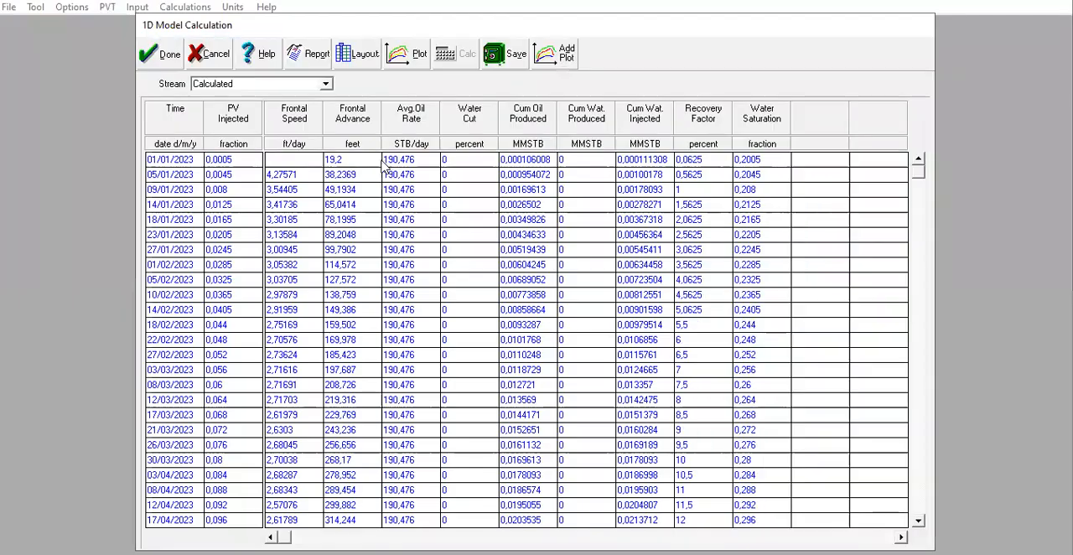
left_click_drag(918, 167, 900, 518)
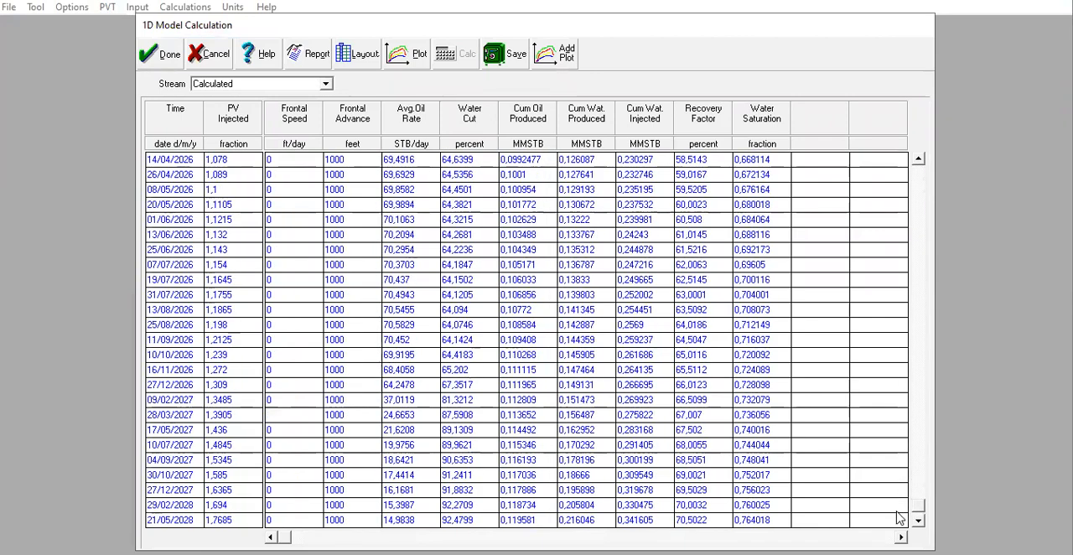
left_click(265, 84)
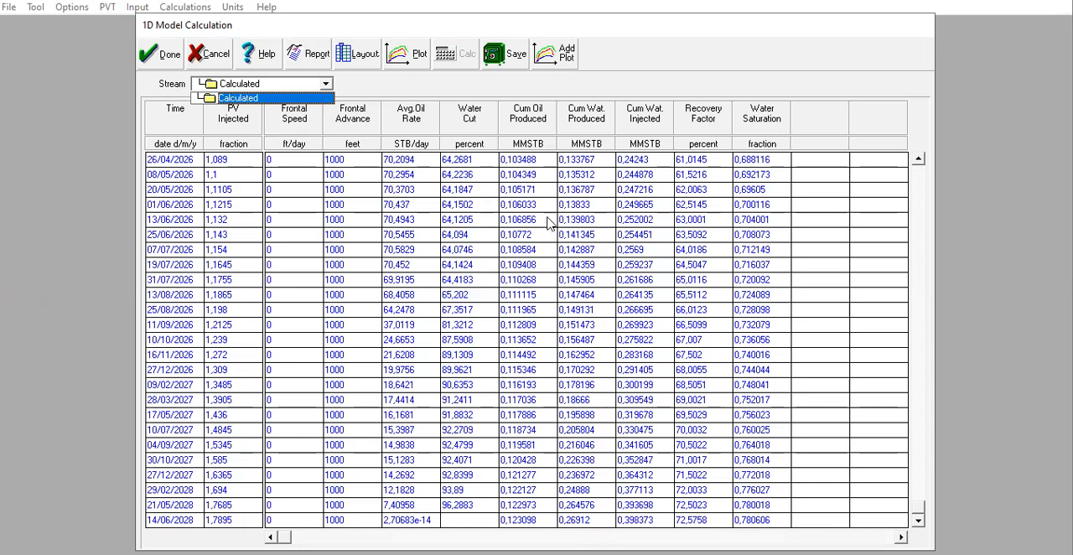
Open the save settings for the results and accept the Calculated data stream.
left_click(504, 62)
left_click(512, 56)
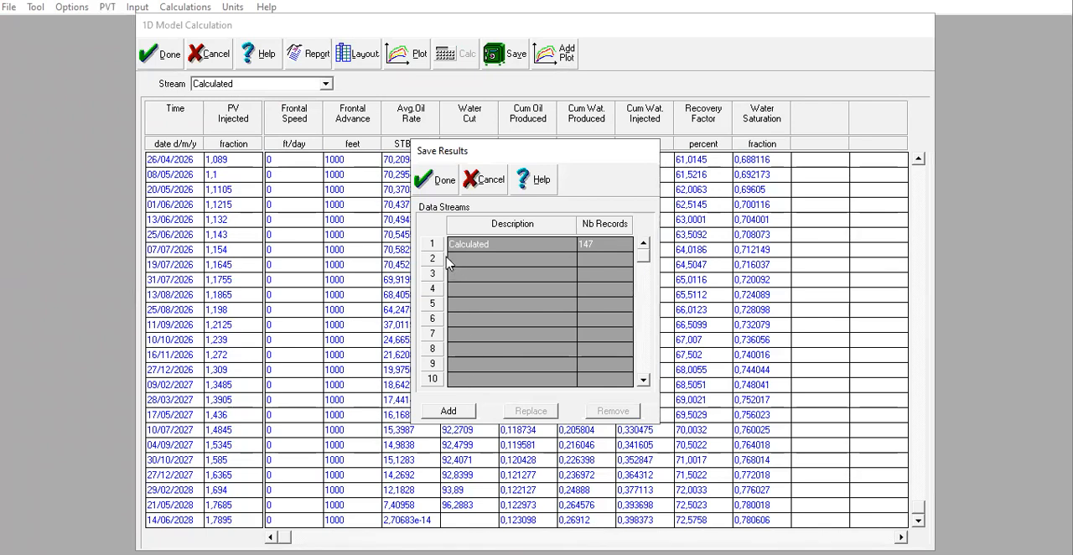
left_click(432, 179)
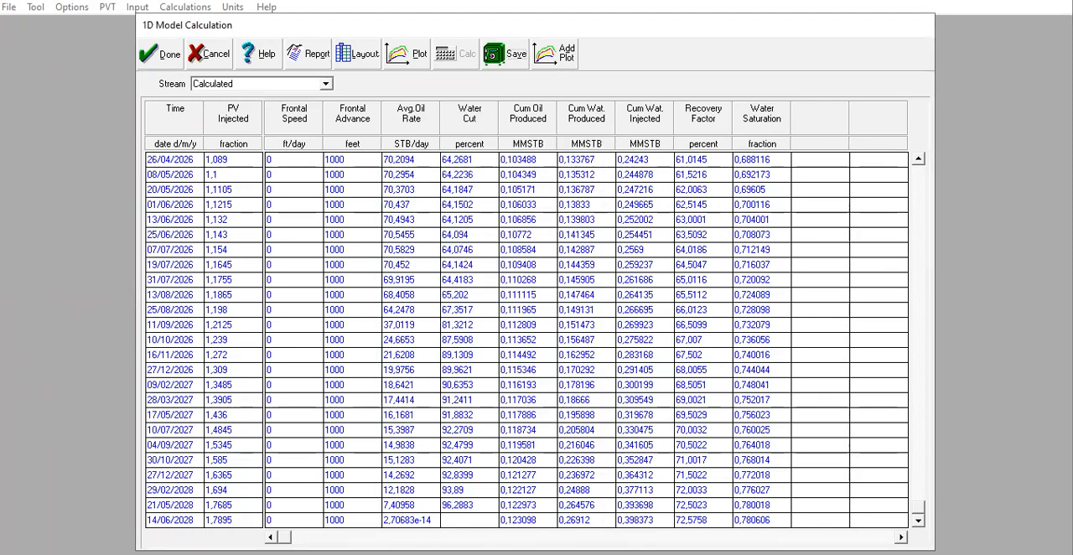
Open the results plot and replace its curves with the Water Saturation and Water Cut of the Calculated stream.
left_click(411, 58)
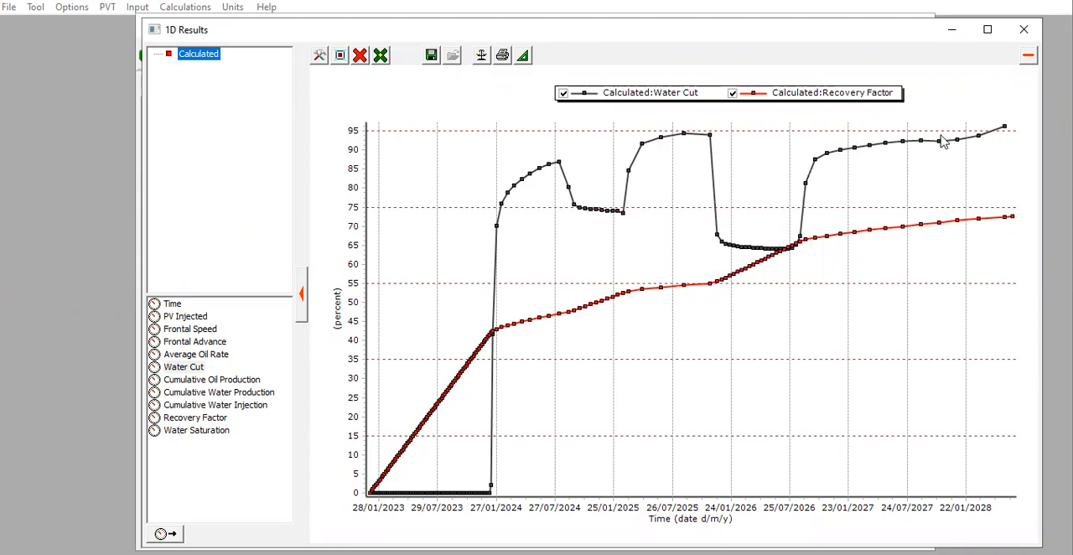
mouse_move(962, 143)
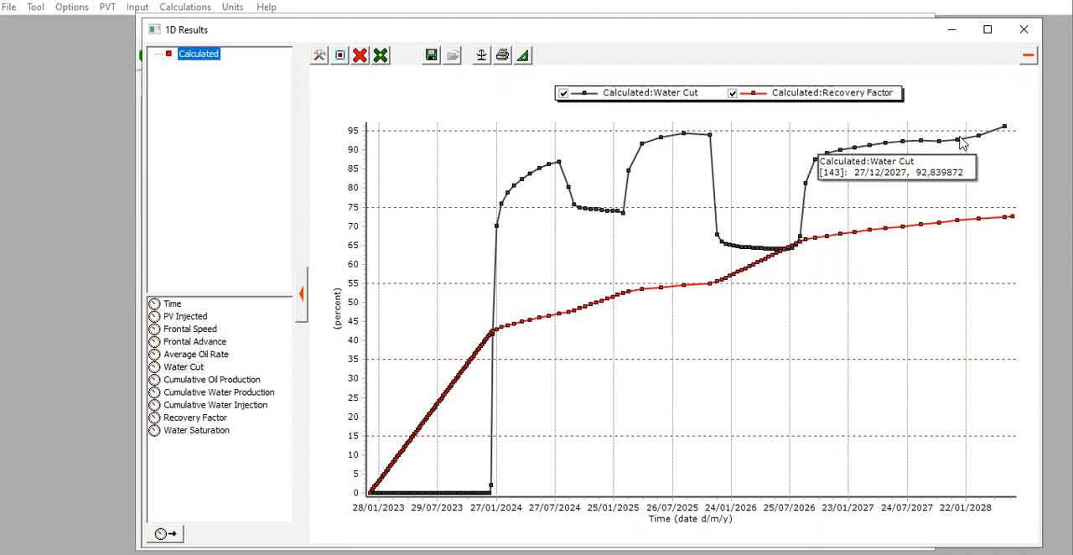
left_click(360, 56)
left_click(391, 108)
left_click(201, 57)
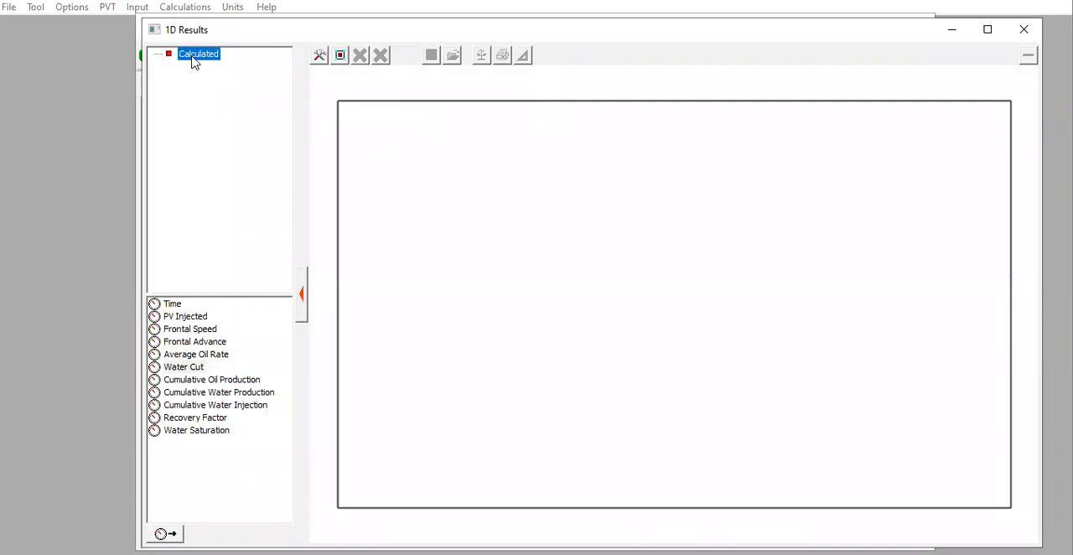
double_click(189, 431)
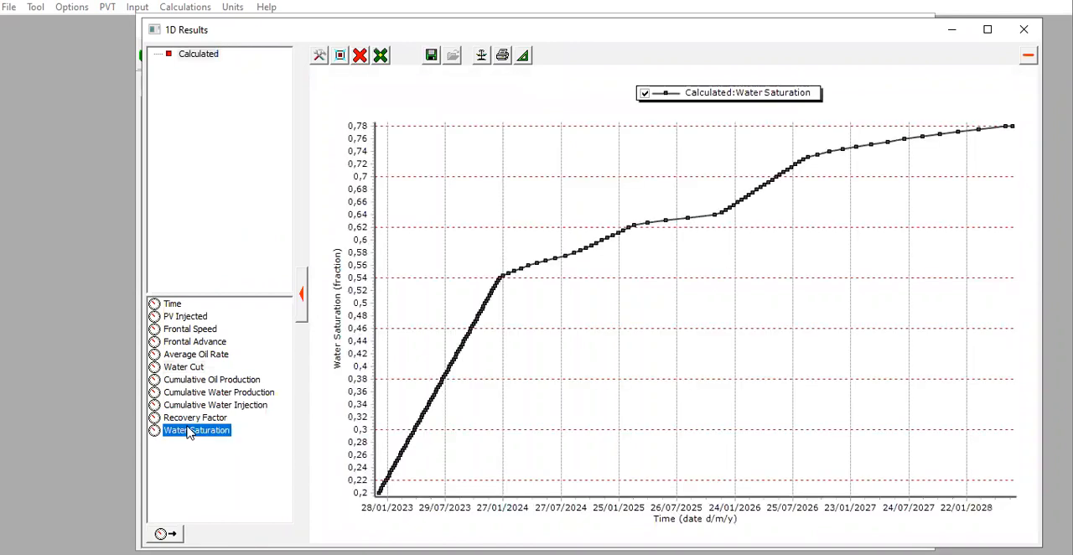
double_click(189, 369)
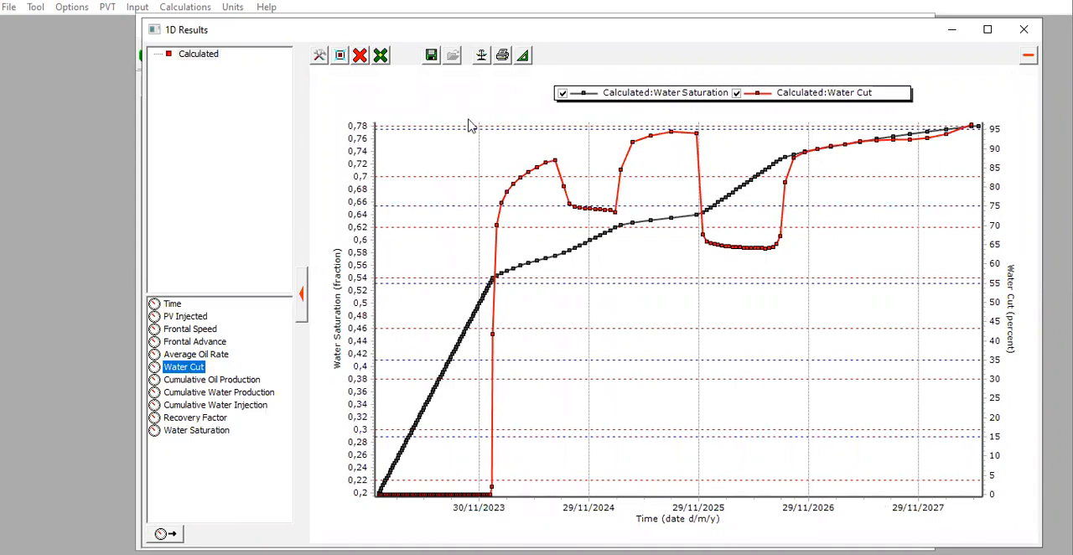
Remove all curves from the results plot and compare PV Injected with Average Oil Rate over time.
left_click(366, 57)
left_click(404, 111)
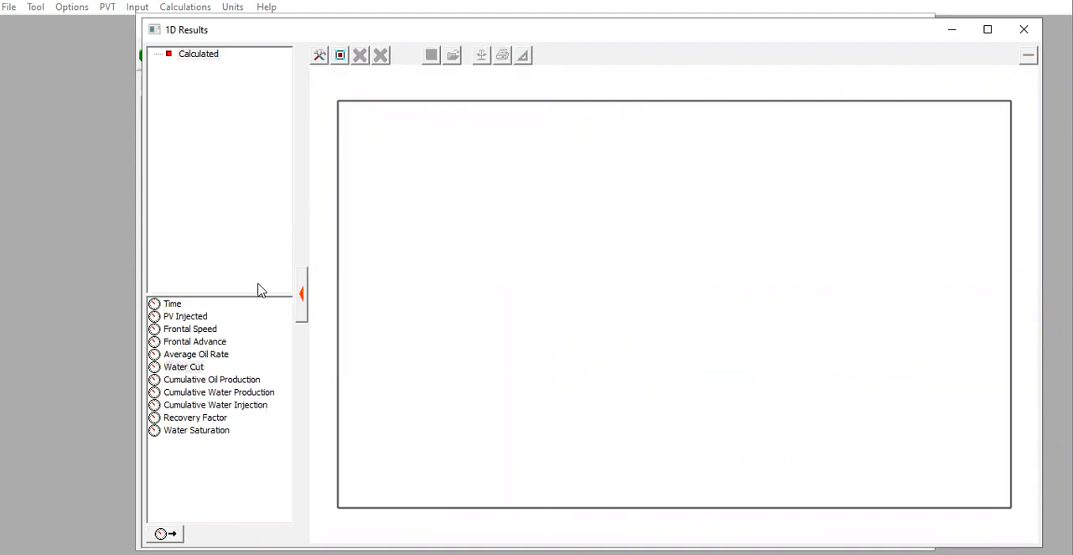
double_click(202, 316)
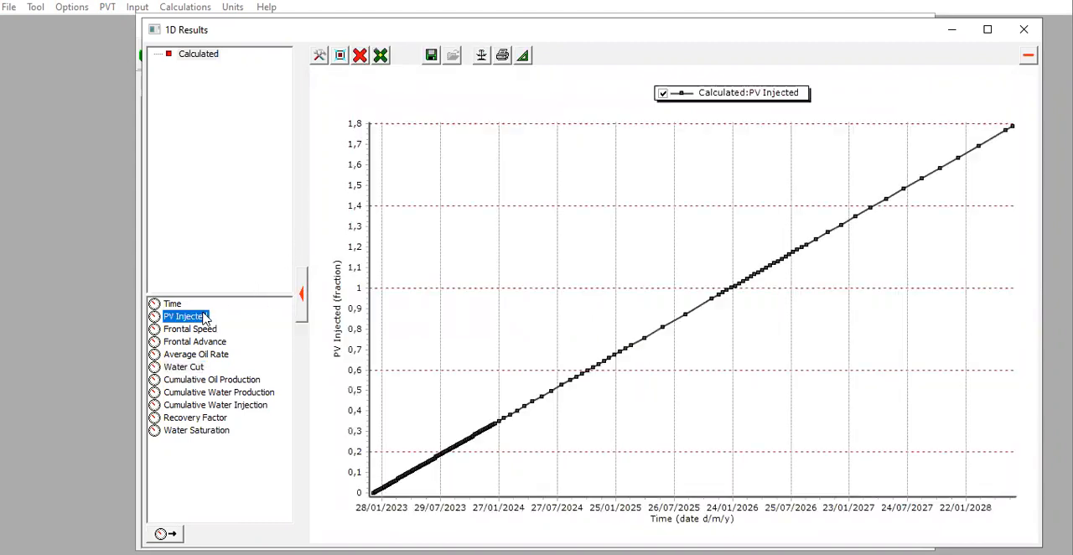
double_click(196, 355)
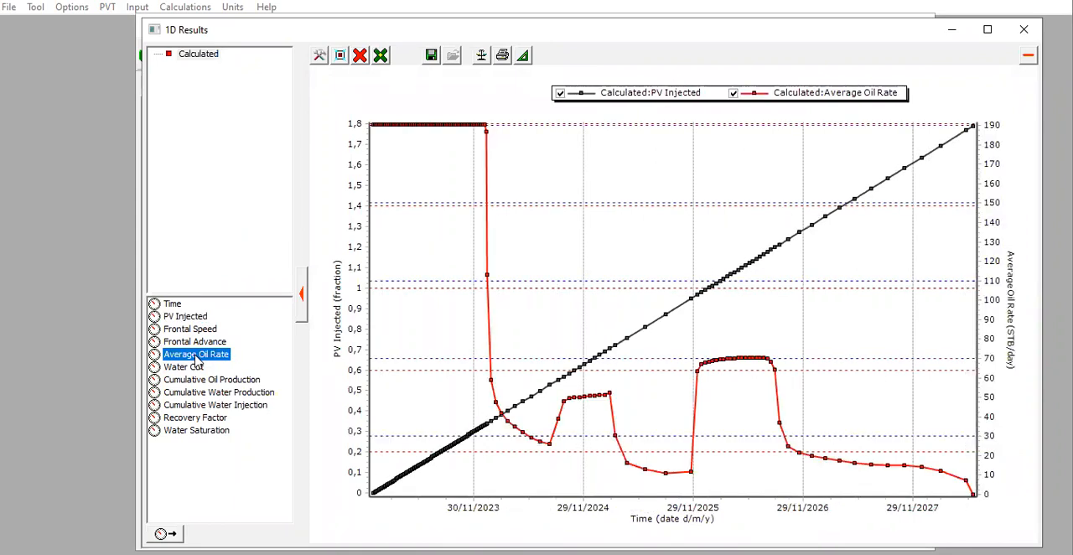
Replace the plotted curves with Recovery Factor alone, examine it up to the last date, and close the plot.
left_click(367, 57)
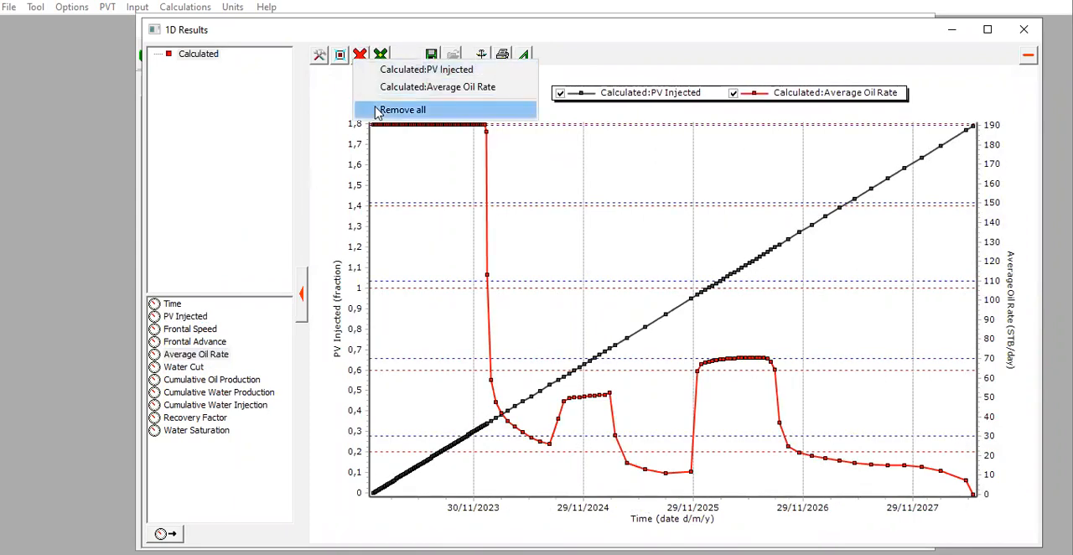
left_click(379, 109)
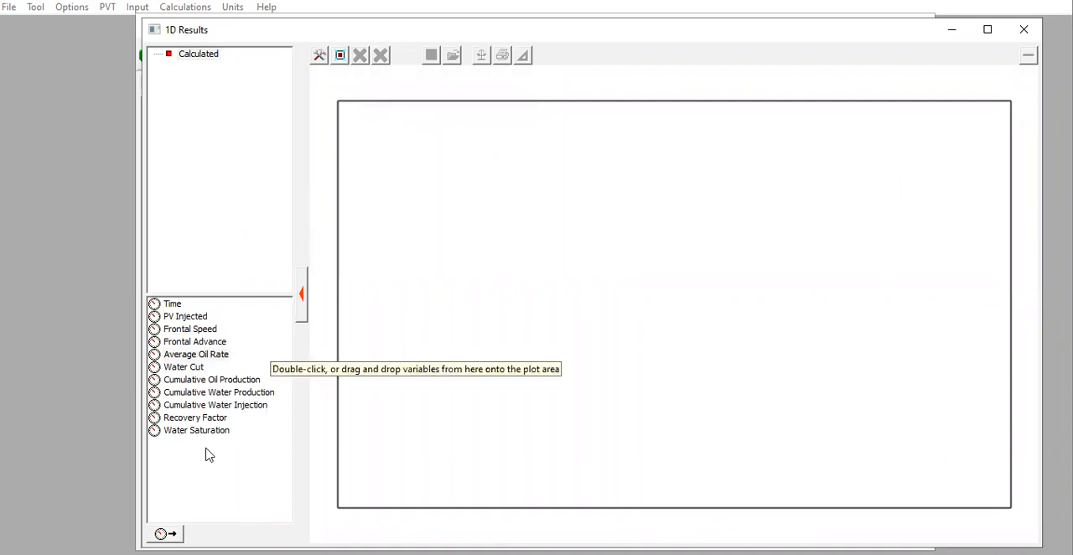
double_click(201, 418)
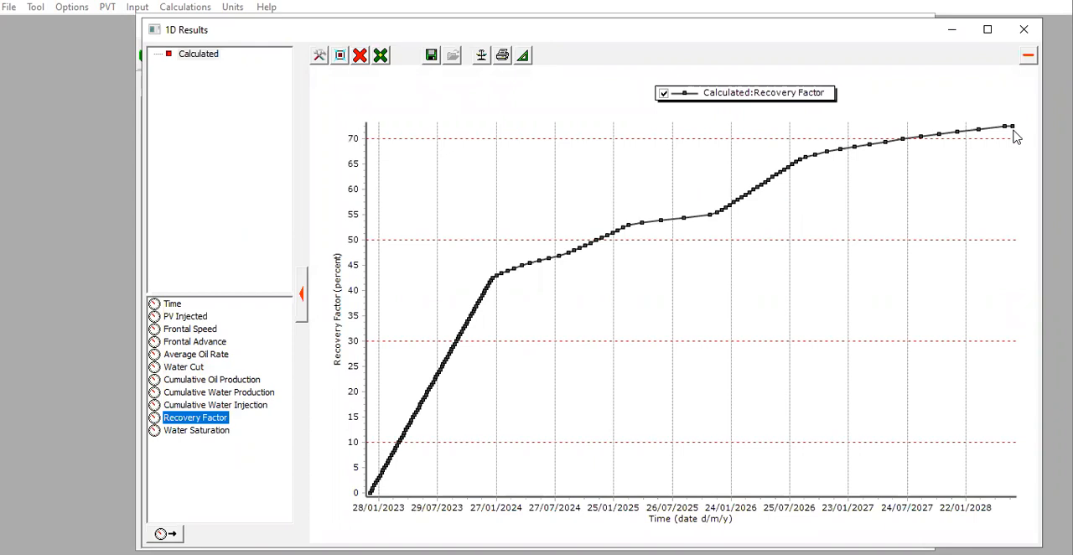
mouse_move(1012, 131)
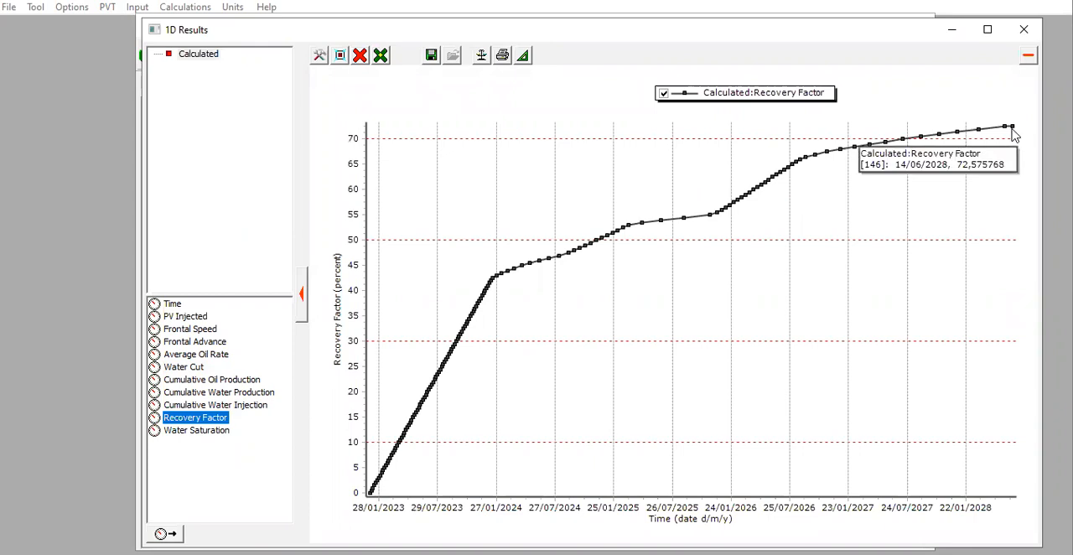
left_click(1024, 29)
Review the data streams in the save settings, accept them, and check the streams available for the results table.
left_click(513, 59)
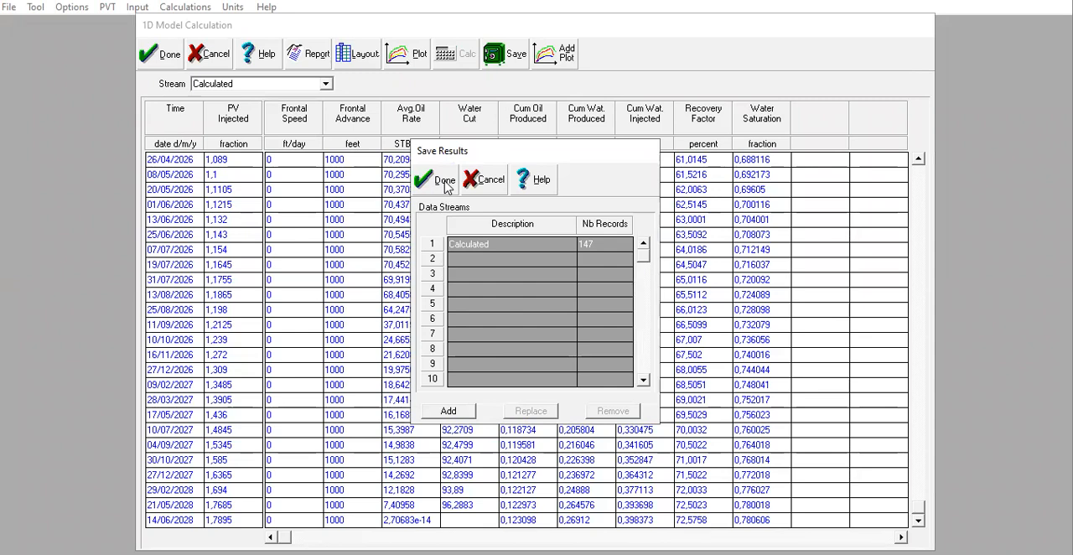
left_click(445, 181)
left_click(284, 85)
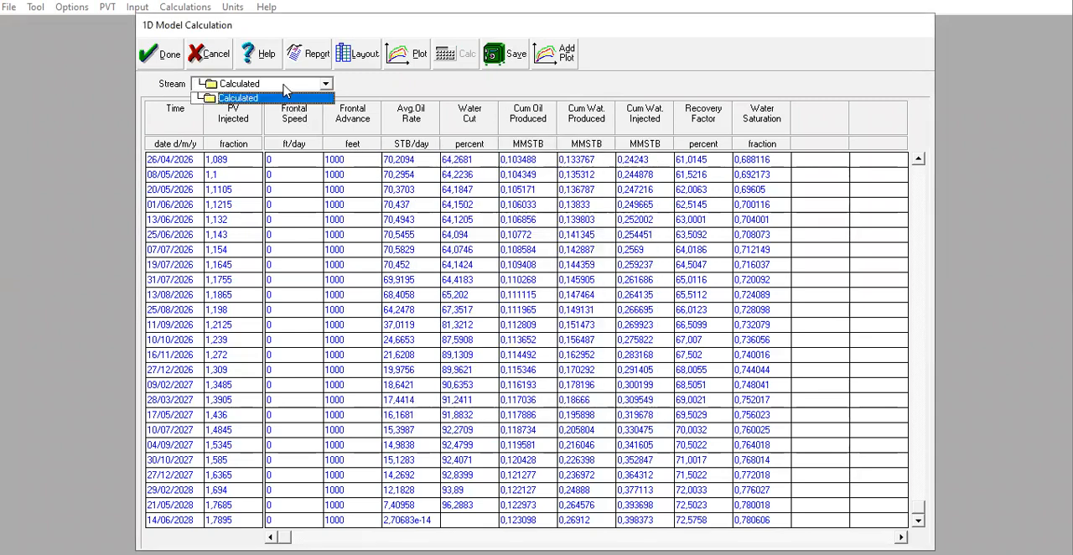
left_click(584, 124)
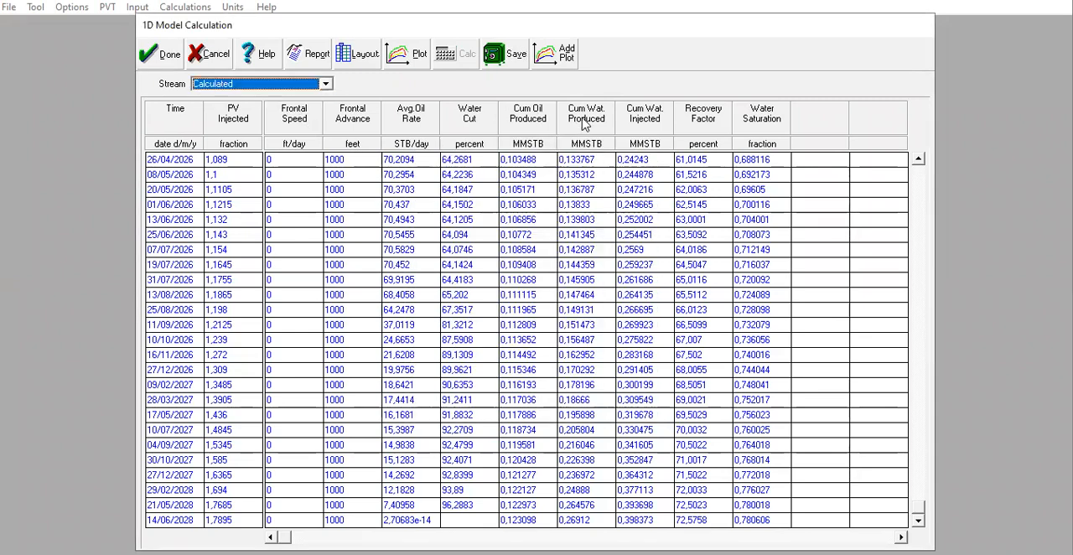
View the results plot once more, close it, and finish the 1D model calculation.
left_click(553, 55)
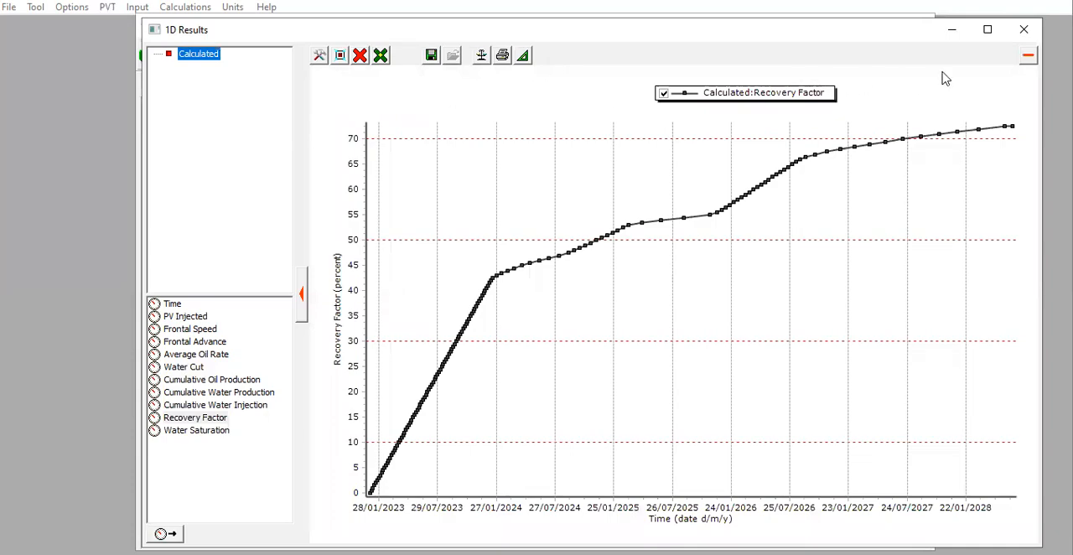
left_click(1024, 30)
left_click(162, 56)
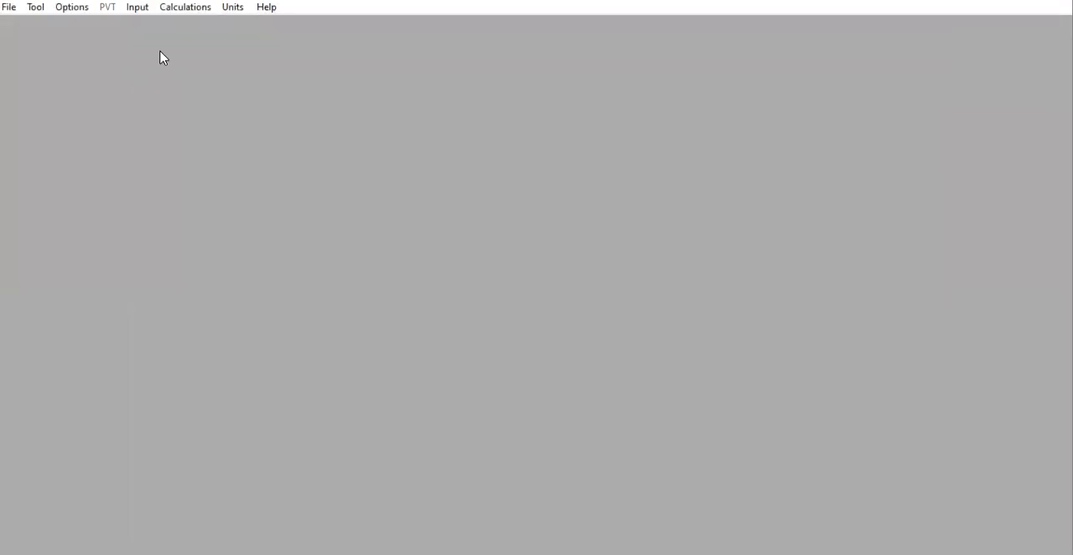